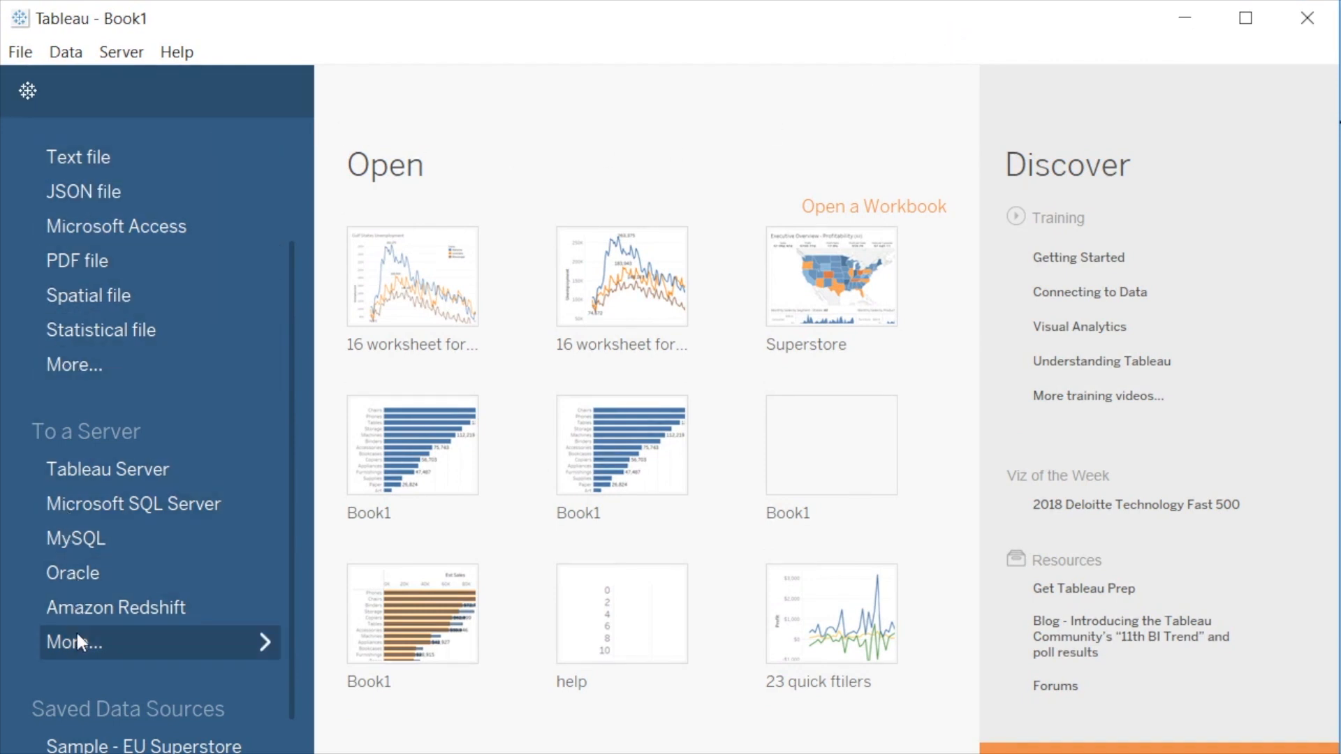
Expand the server connector list via More... and choose Microsoft SQL Server to reach its sign-in dialog
left_click(195, 652)
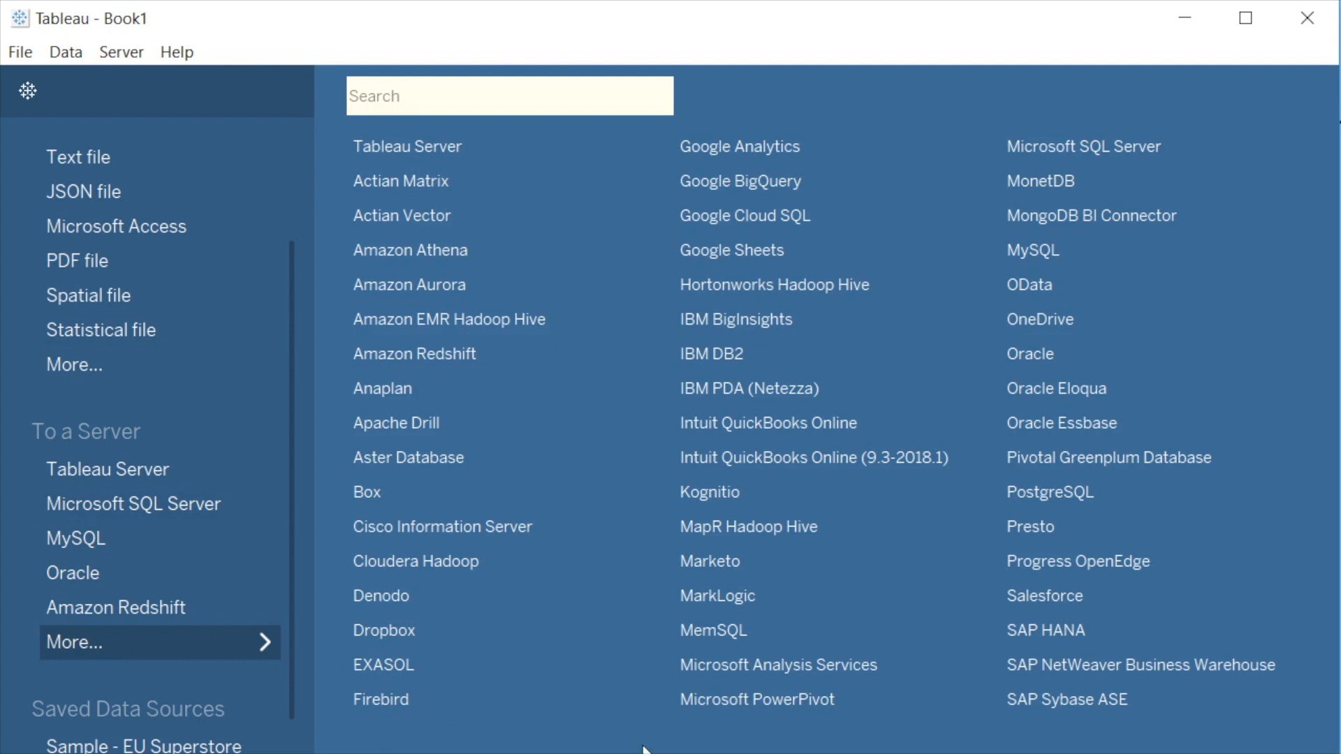
scroll(644, 750, "right", 3)
scroll(643, 751, "right", 3)
scroll(543, 727, "left", 6)
left_click(1074, 143)
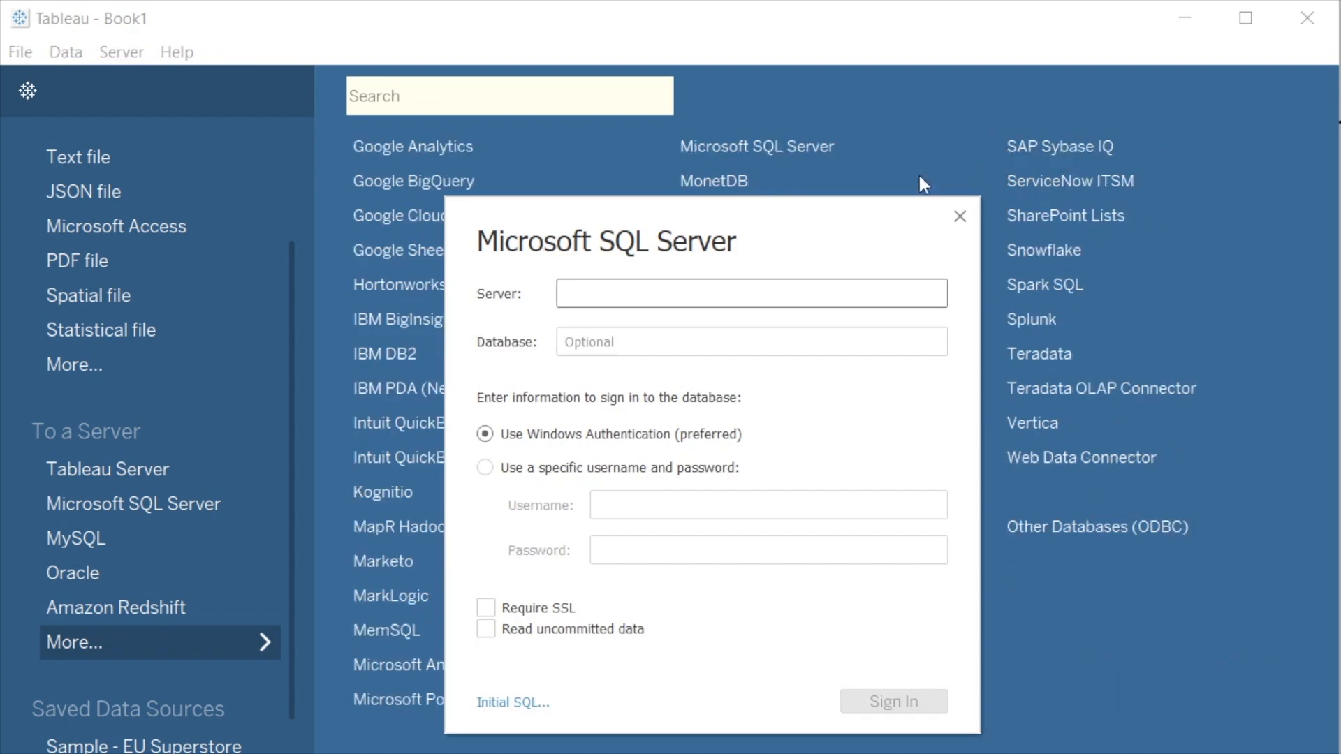